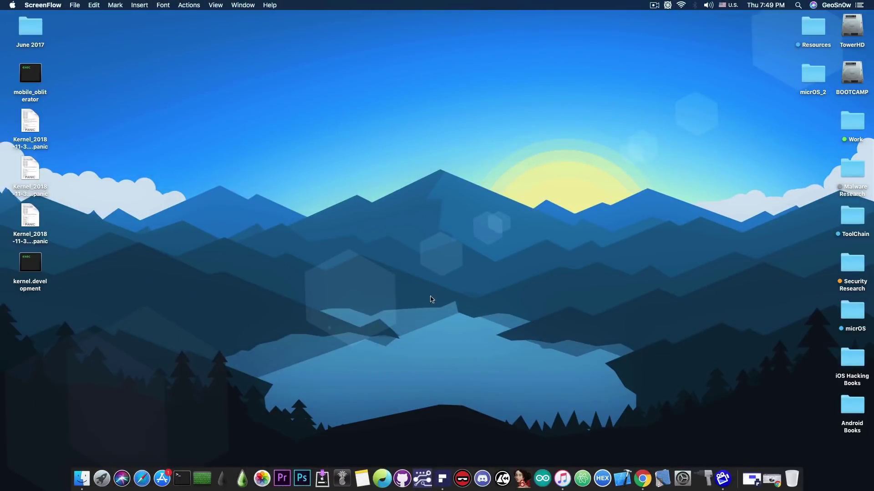
Launch PDFelement from the Dock and close its PDFelement 6 welcome window
{"action": "left_click", "coordinate": [442, 478]}
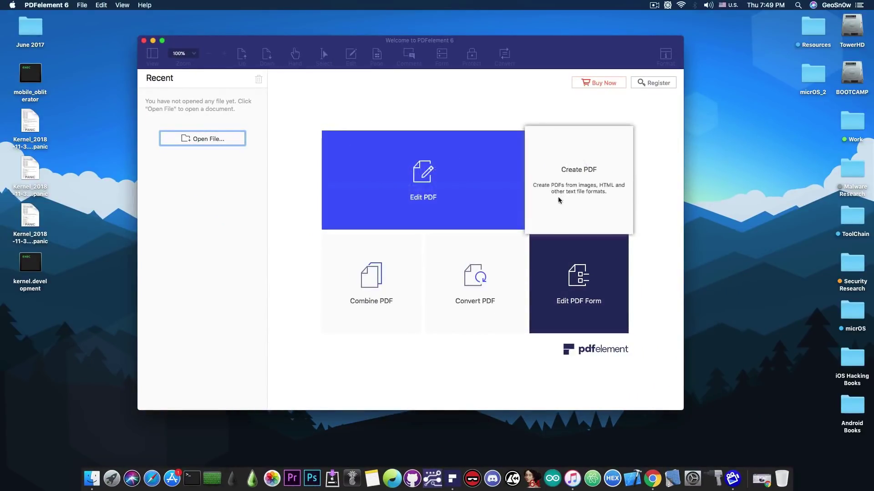
{"action": "left_click", "coordinate": [144, 41]}
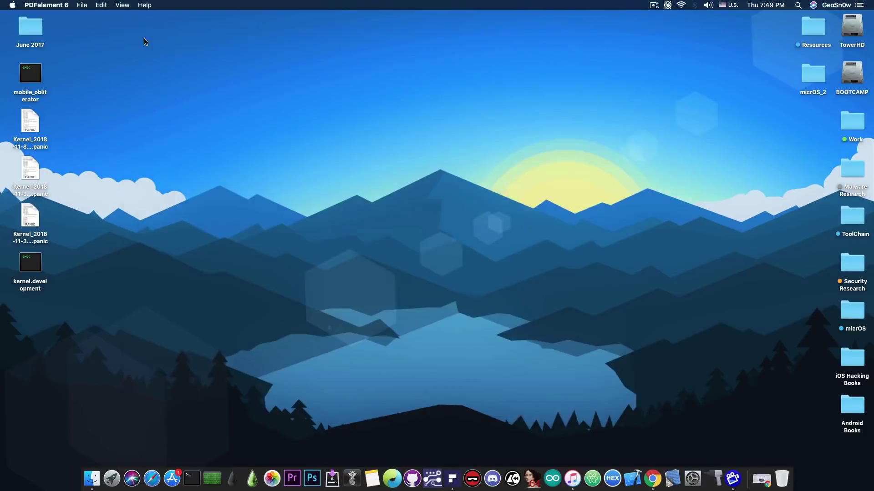
Restore Chrome, look over the December advent calendar, and close the PDFelement Advent Calendar tab
{"action": "left_click", "coordinate": [761, 478]}
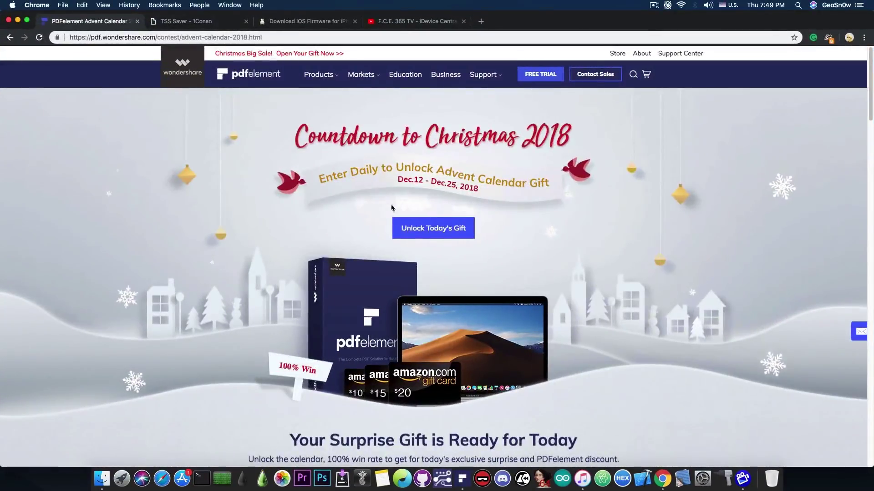
{"action": "scroll", "coordinate": [616, 203], "scroll_direction": "down", "scroll_amount": 5}
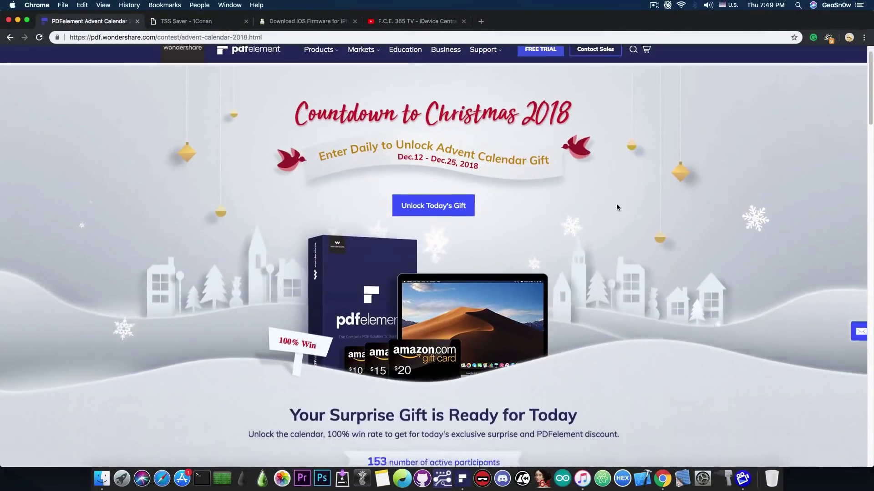
{"action": "scroll", "coordinate": [616, 204], "scroll_direction": "down", "scroll_amount": 2}
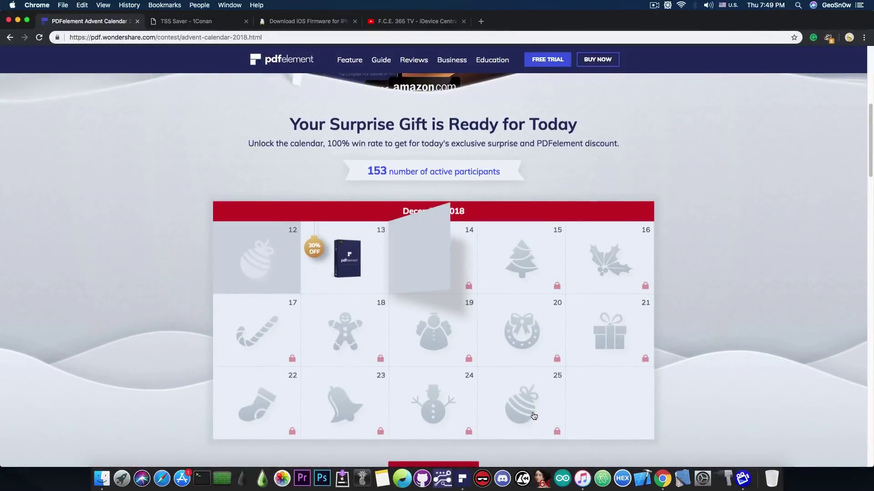
{"action": "scroll", "coordinate": [517, 411], "scroll_direction": "down", "scroll_amount": 1}
{"action": "scroll", "coordinate": [502, 378], "scroll_direction": "up", "scroll_amount": 3}
{"action": "left_click", "coordinate": [137, 21]}
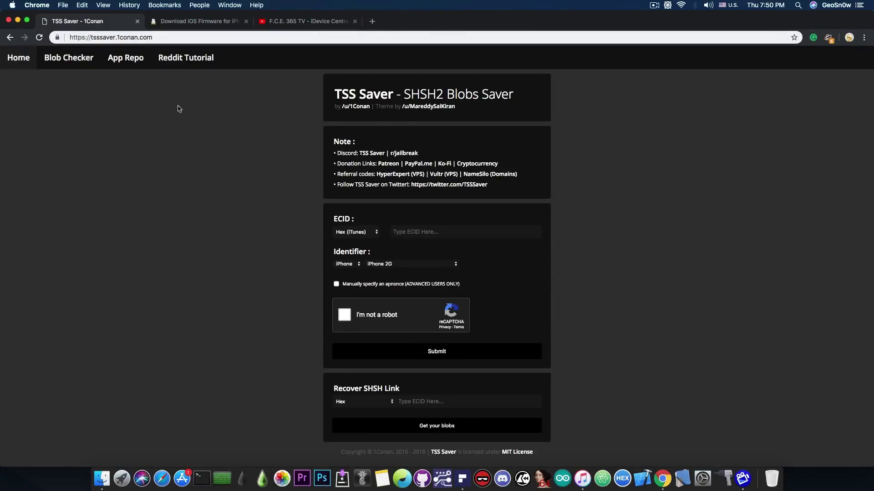
Check the iPhone 7 Plus Signed IPSWs list on the Download iOS Firmware tab
{"action": "left_click", "coordinate": [198, 22]}
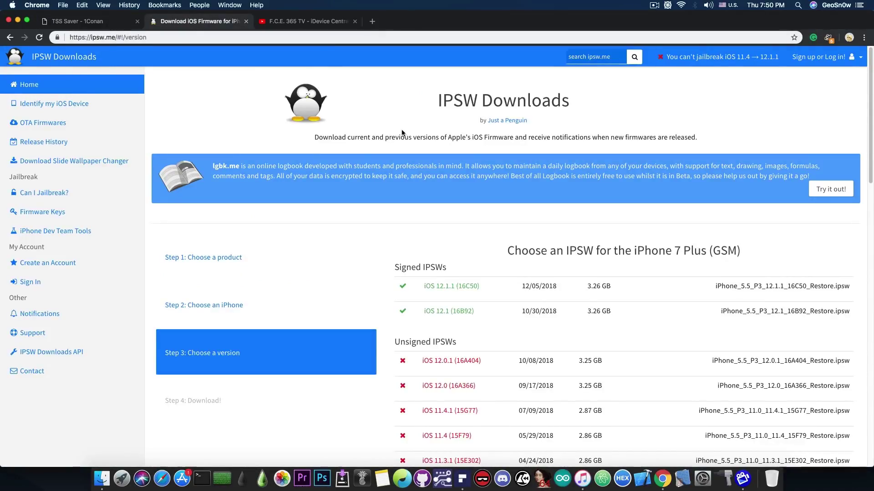
{"action": "scroll", "coordinate": [402, 132], "scroll_direction": "down", "scroll_amount": 2}
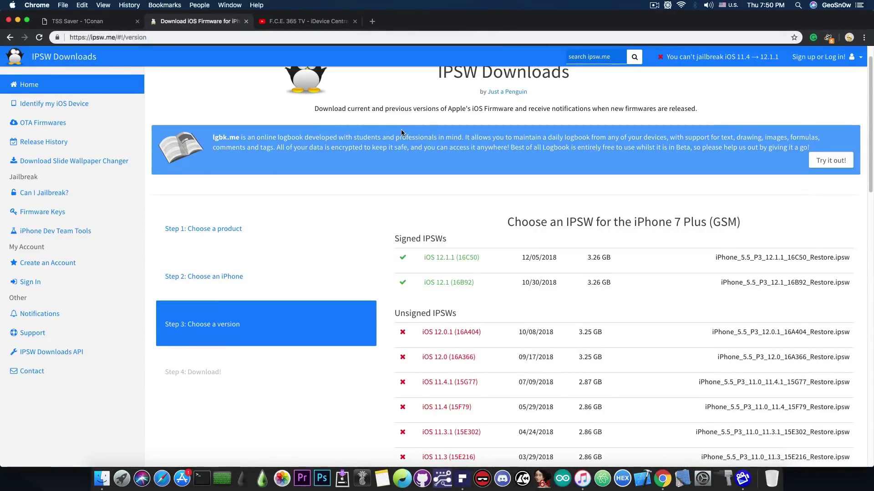
{"action": "scroll", "coordinate": [436, 250], "scroll_direction": "down", "scroll_amount": 2}
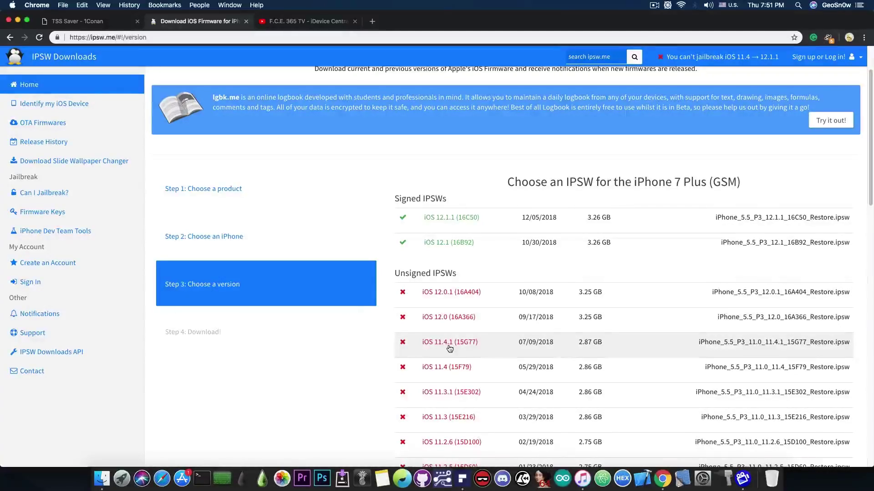
{"action": "scroll", "coordinate": [449, 348], "scroll_direction": "up", "scroll_amount": 3}
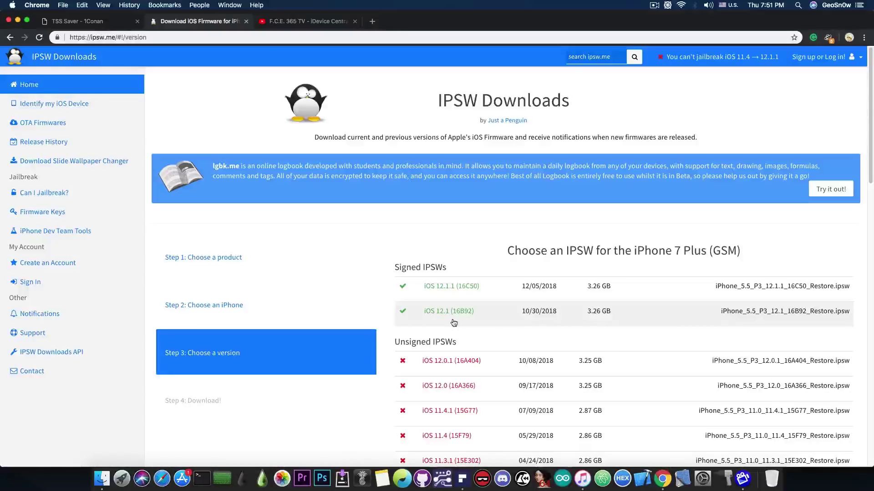
Switch back to the TSS Saver tab with Cmd+1
{"action": "key", "text": "super+1"}
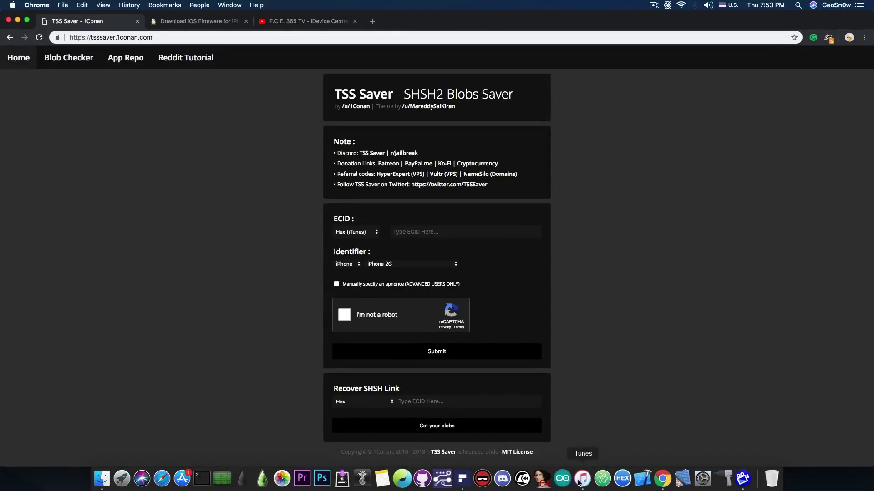
In iTunes, cycle the iPod's Serial Number label to ECID and copy the ECID value
{"action": "left_click", "coordinate": [582, 479]}
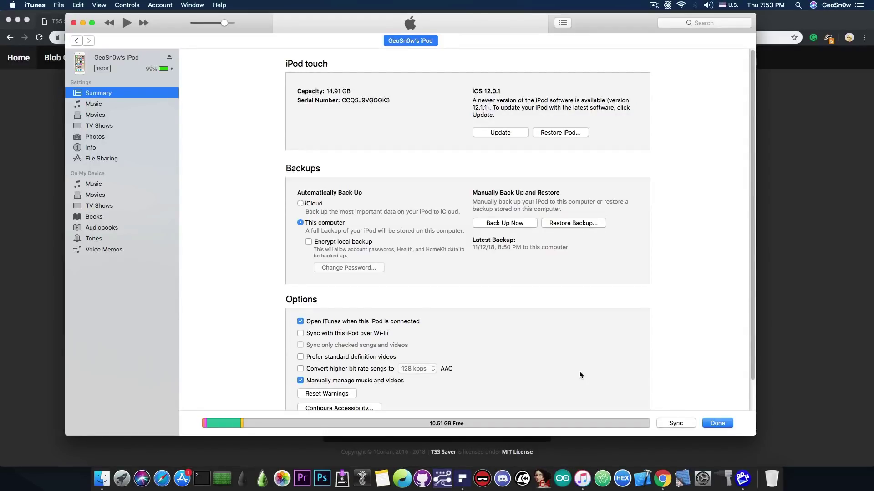
{"action": "left_click", "coordinate": [321, 105]}
{"action": "left_click", "coordinate": [321, 104]}
{"action": "right_click", "coordinate": [323, 100]}
{"action": "left_click", "coordinate": [349, 102]}
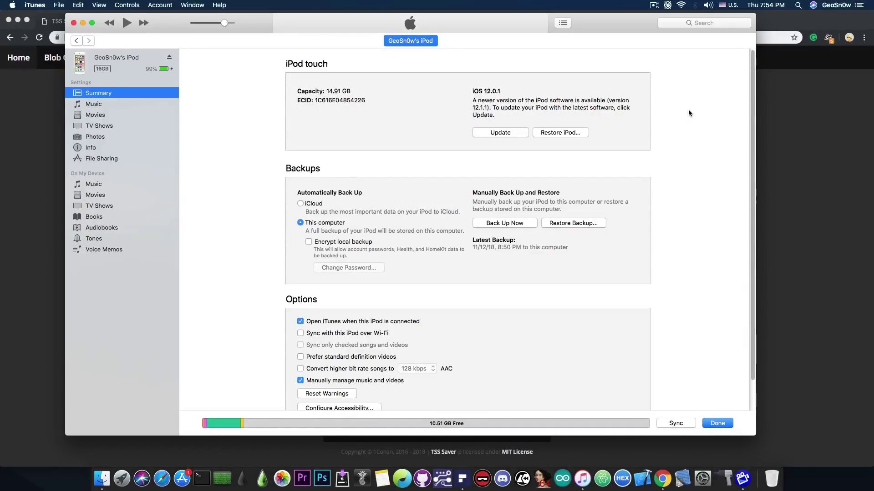
Paste the copied ECID into TSS Saver's ECID field
{"action": "left_click", "coordinate": [832, 172]}
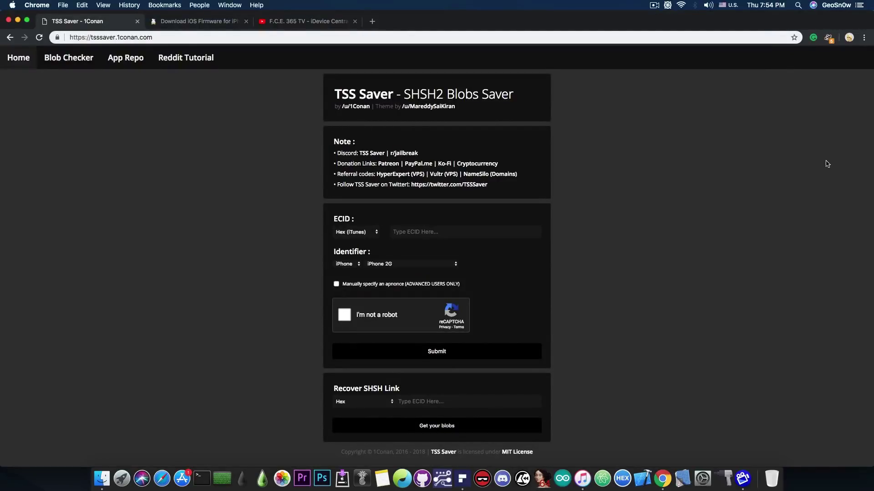
{"action": "left_click", "coordinate": [456, 227]}
{"action": "key", "text": "super+v"}
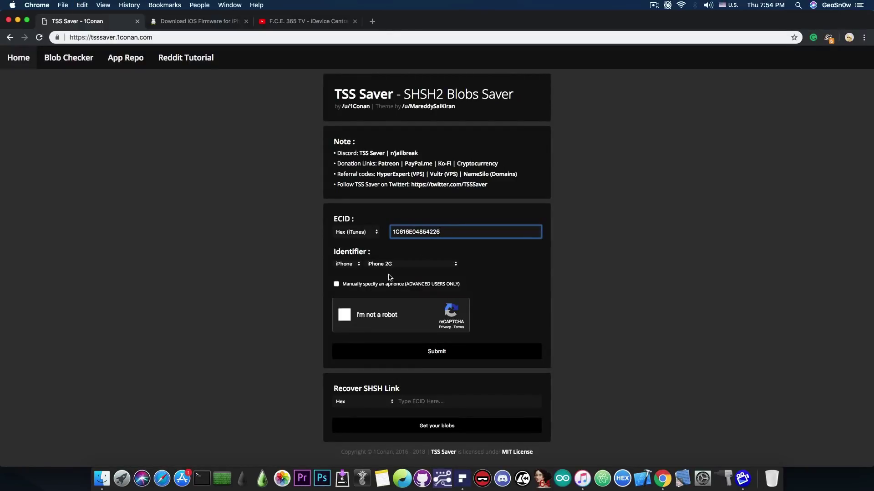
Set the identifier to iPod, iPod touch 6 and tick the reCAPTCHA box
{"action": "left_click", "coordinate": [356, 269]}
{"action": "left_click", "coordinate": [354, 271]}
{"action": "left_click", "coordinate": [391, 264]}
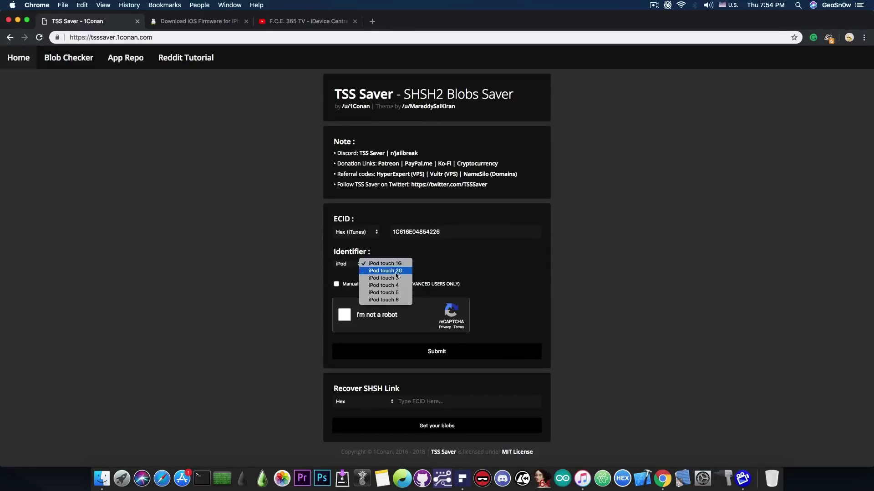
{"action": "left_click", "coordinate": [449, 278]}
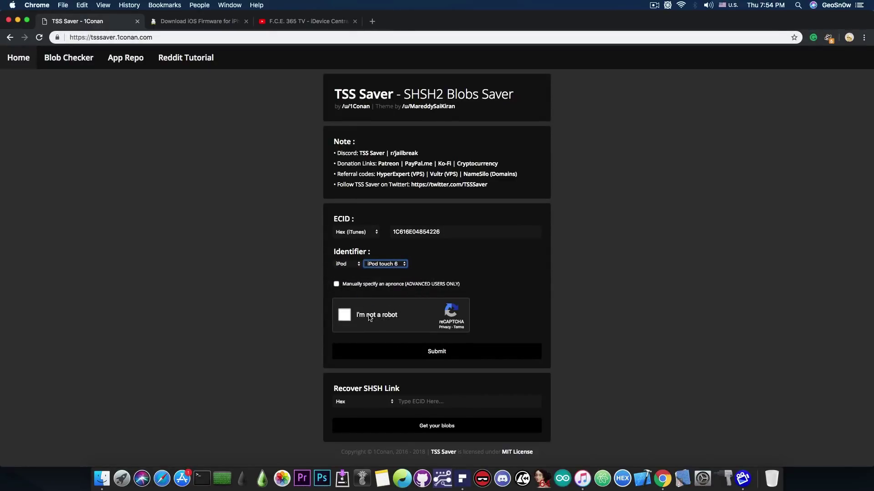
{"action": "left_click", "coordinate": [345, 317]}
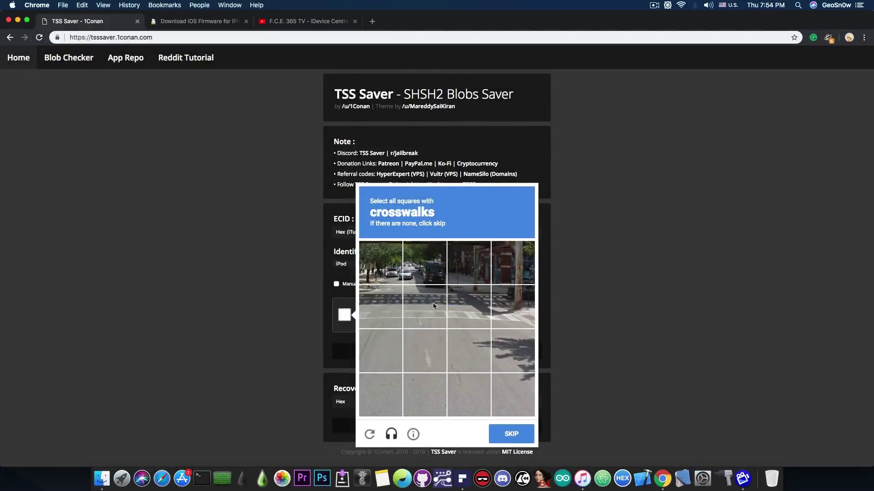
Complete the crosswalk reCAPTCHA and submit the form to save the blobs
{"action": "left_click", "coordinate": [491, 312]}
{"action": "left_click", "coordinate": [442, 357]}
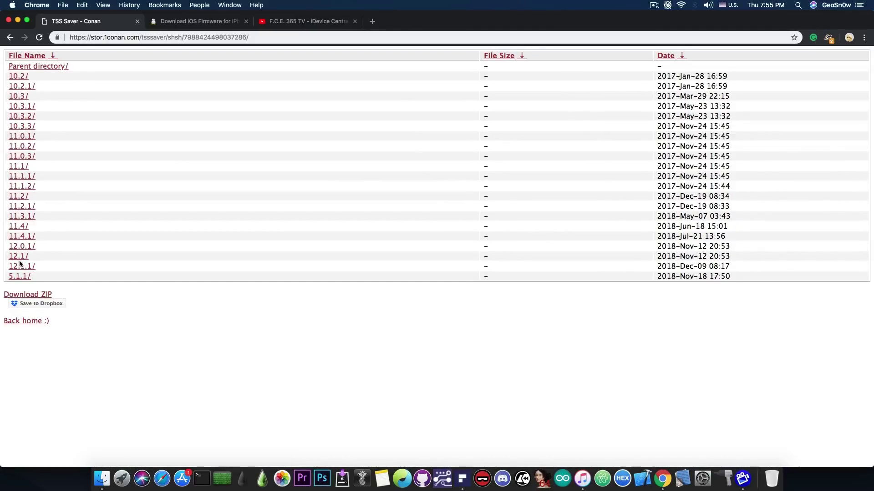
Download all saved blobs via Download ZIP, then go back a page
{"action": "left_click", "coordinate": [44, 296]}
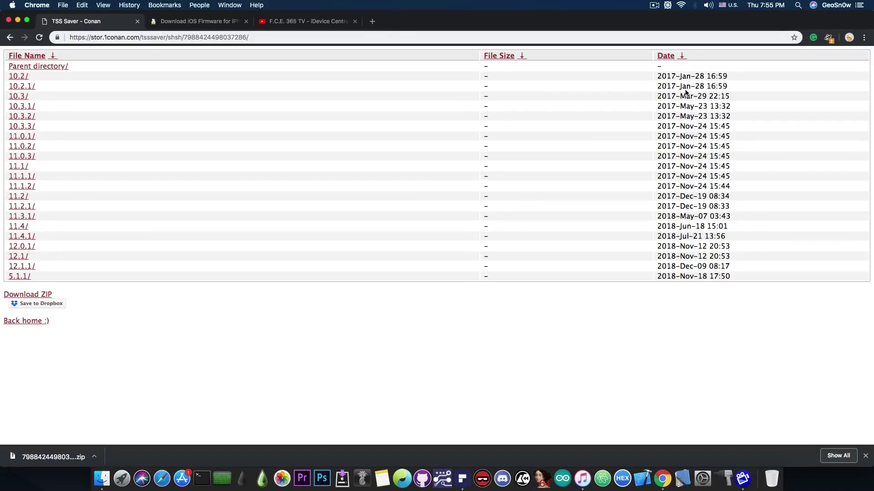
{"action": "left_click", "coordinate": [10, 37]}
Recover the blobs listing by pasting the ECID into Recover SHSH Link, then minimize Chrome
{"action": "left_click", "coordinate": [9, 37]}
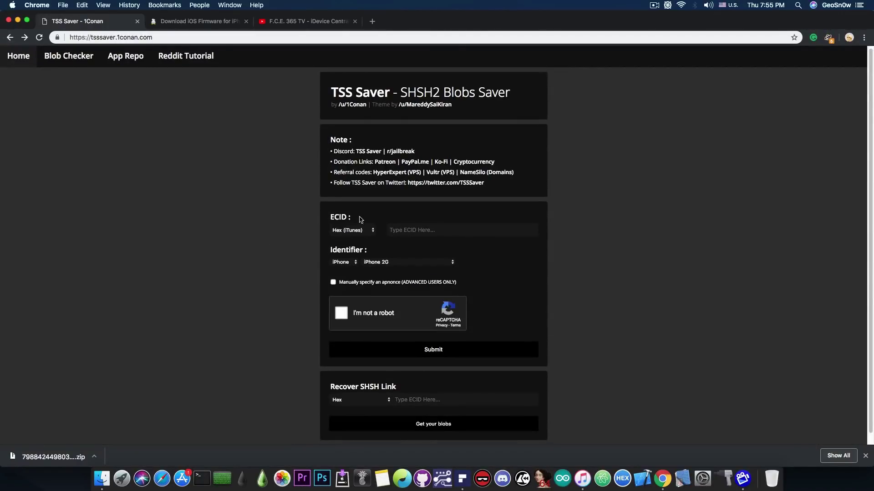
{"action": "scroll", "coordinate": [315, 380], "scroll_direction": "down", "scroll_amount": 1}
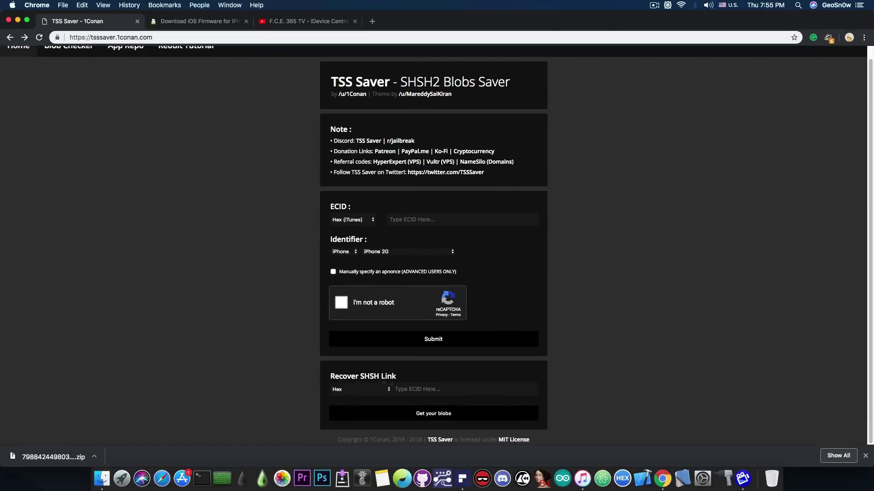
{"action": "left_click", "coordinate": [432, 381]}
{"action": "key", "text": "super+v"}
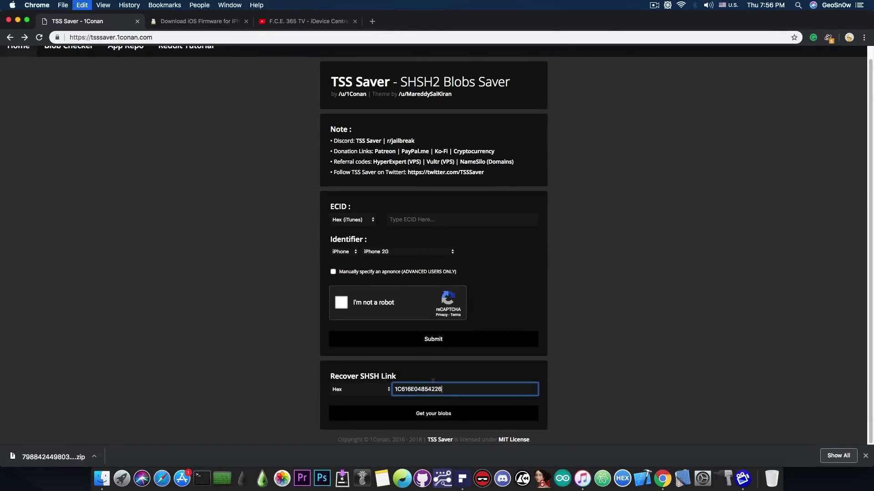
{"action": "left_click", "coordinate": [443, 418]}
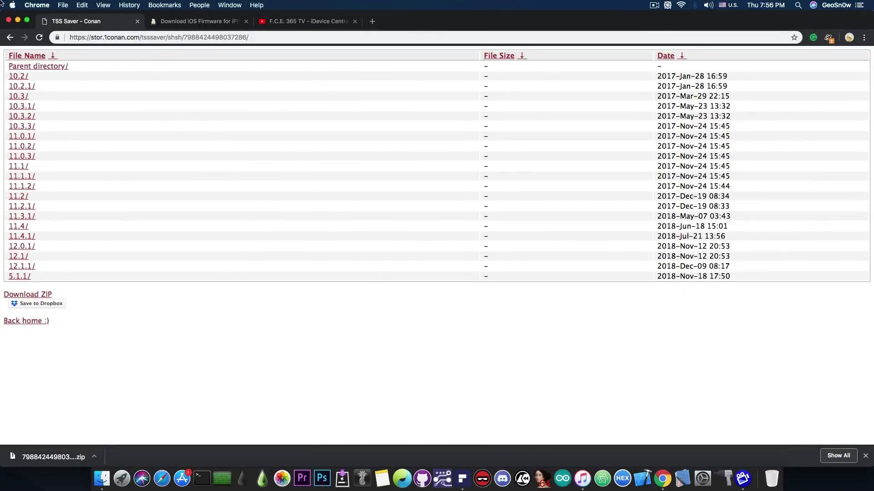
{"action": "left_click", "coordinate": [271, 21]}
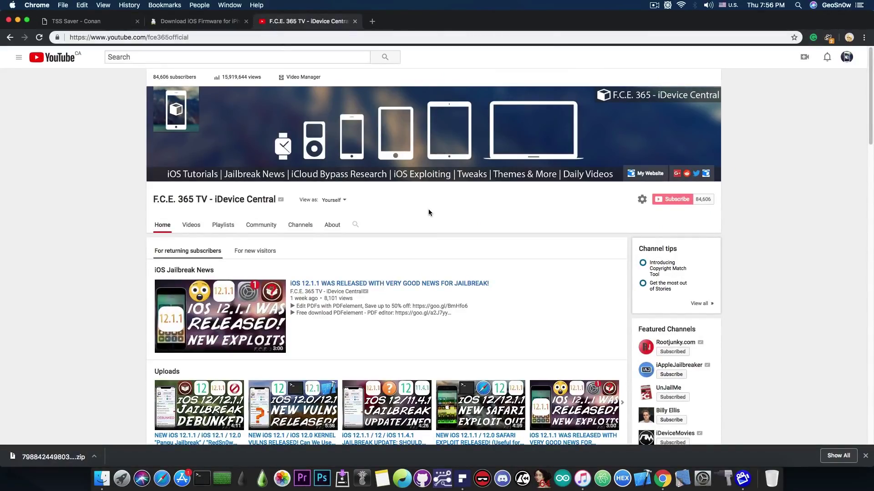
{"action": "left_click", "coordinate": [18, 20]}
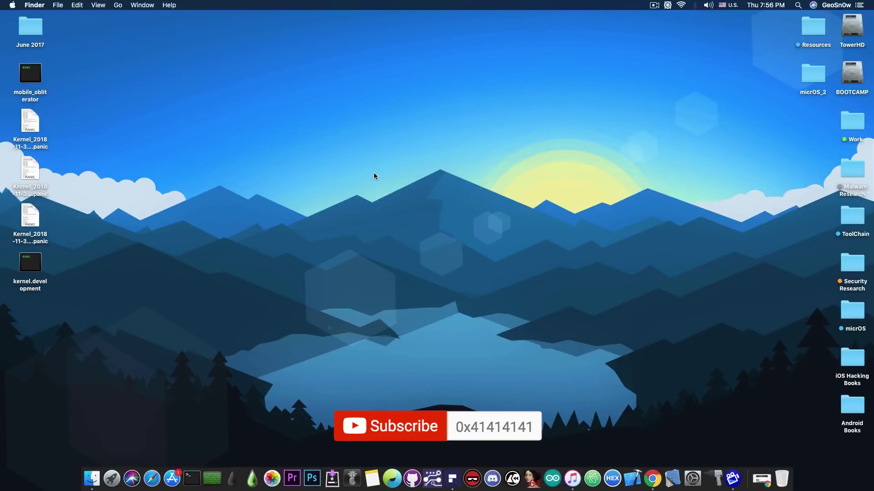